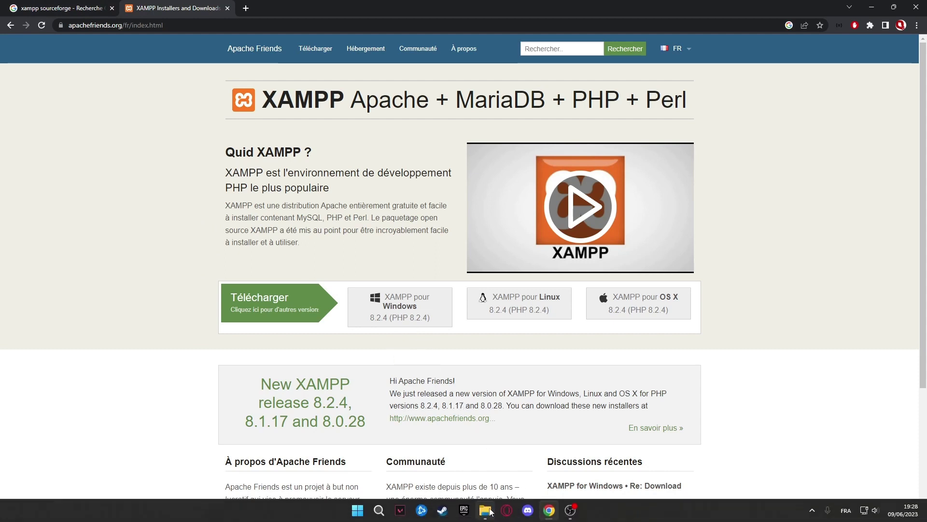
- Open the xampp folder on drive C: in File Explorer and rename its apache folder to apache_old
click(440, 446)
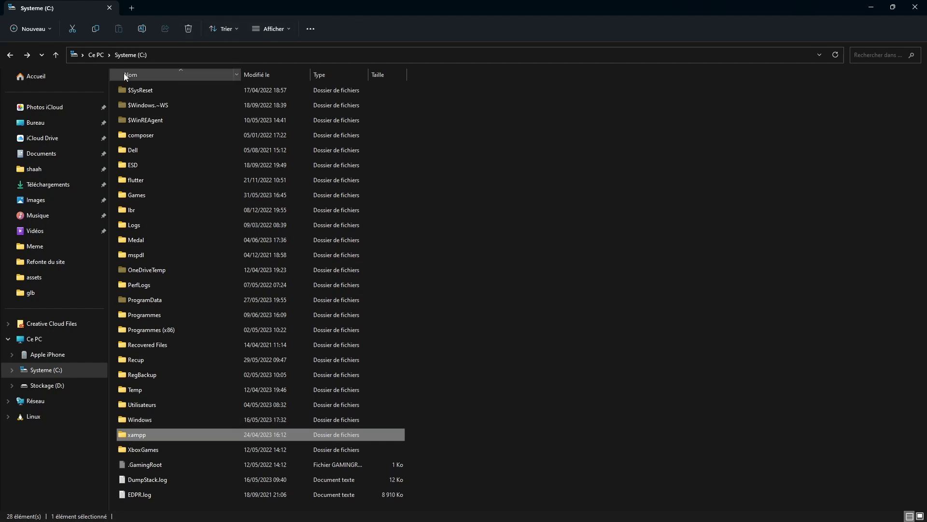
double_click(121, 440)
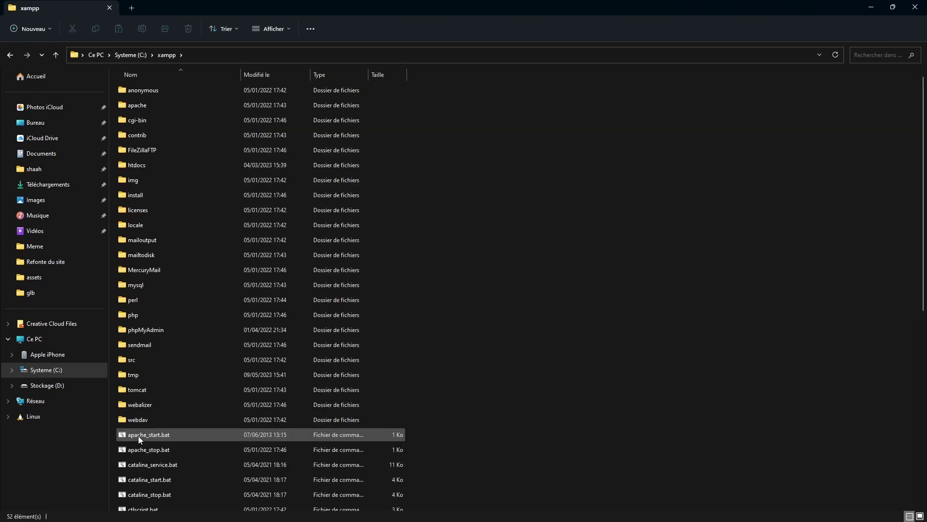
click(198, 107)
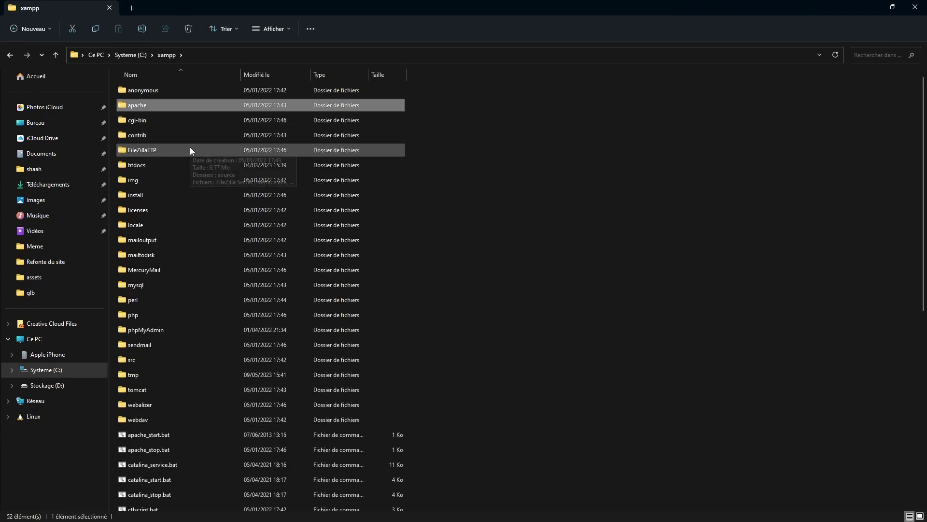
key(F2)
key(End)
text(_old)
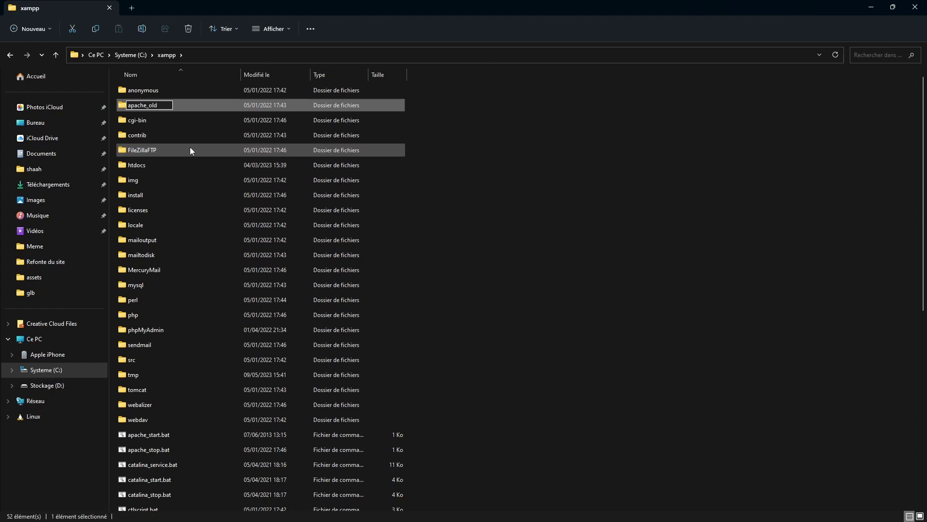
key(Return)
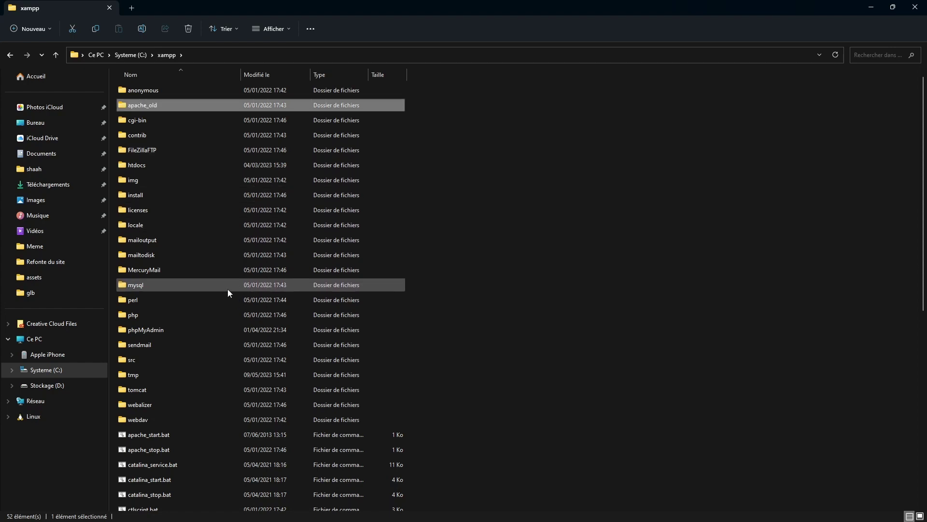
- Check the installed PHP version by running php -v in the Command Prompt
click(195, 317)
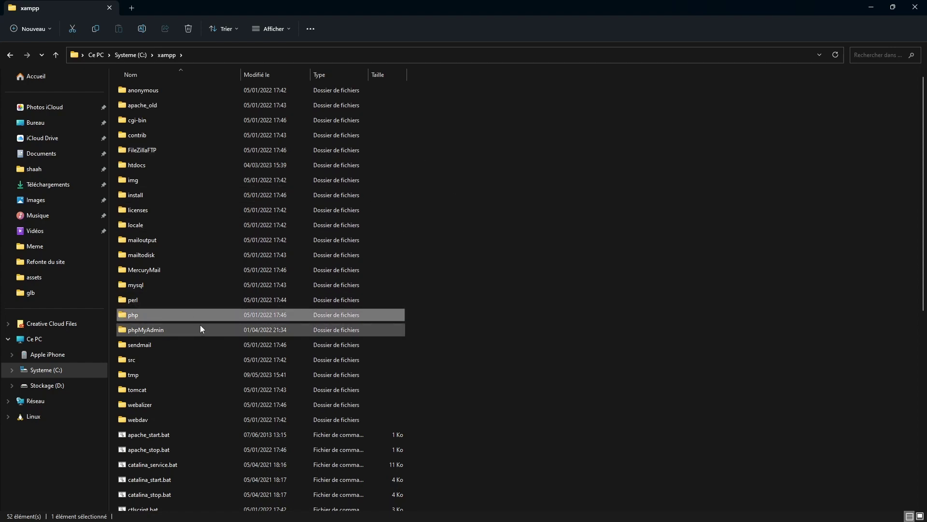
click(456, 195)
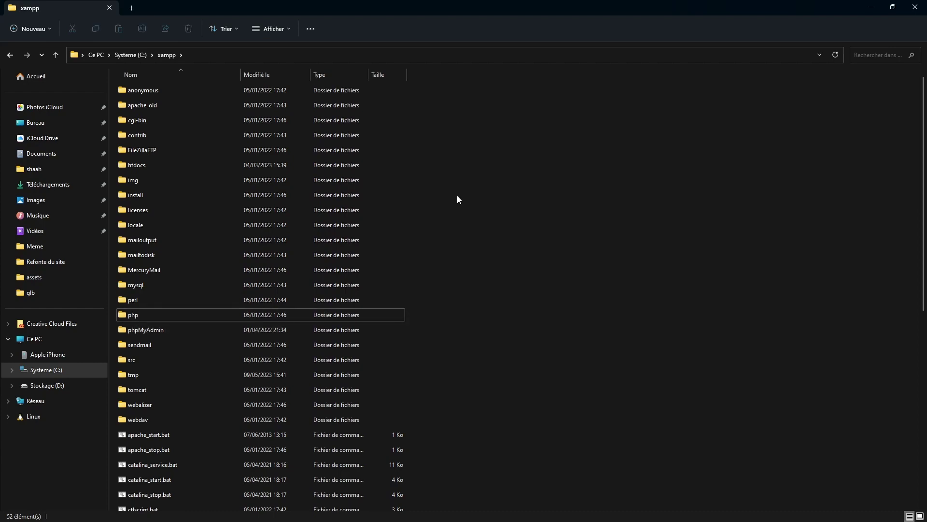
key(super)
text(cmd)
key(Return)
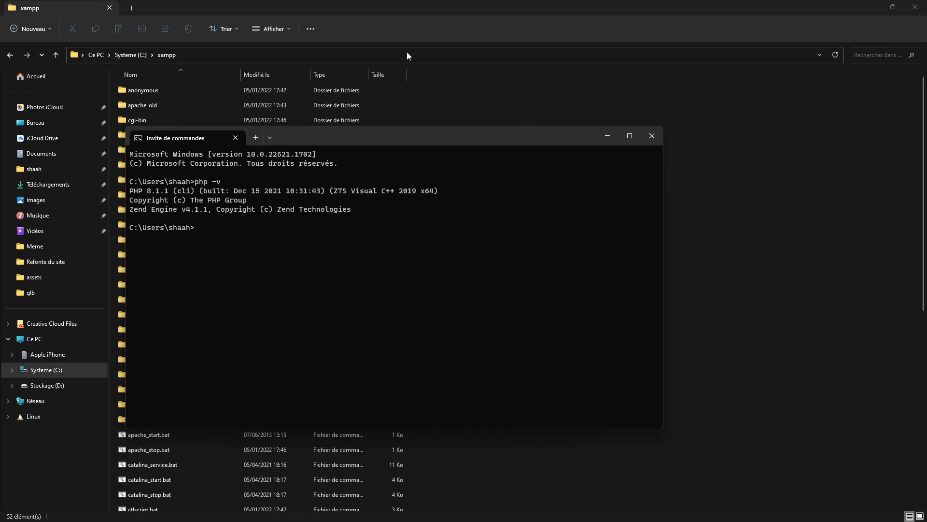
drag(150, 191, 169, 191)
click(607, 136)
- Rename the php folder inside C:\xampp to php_old
click(208, 315)
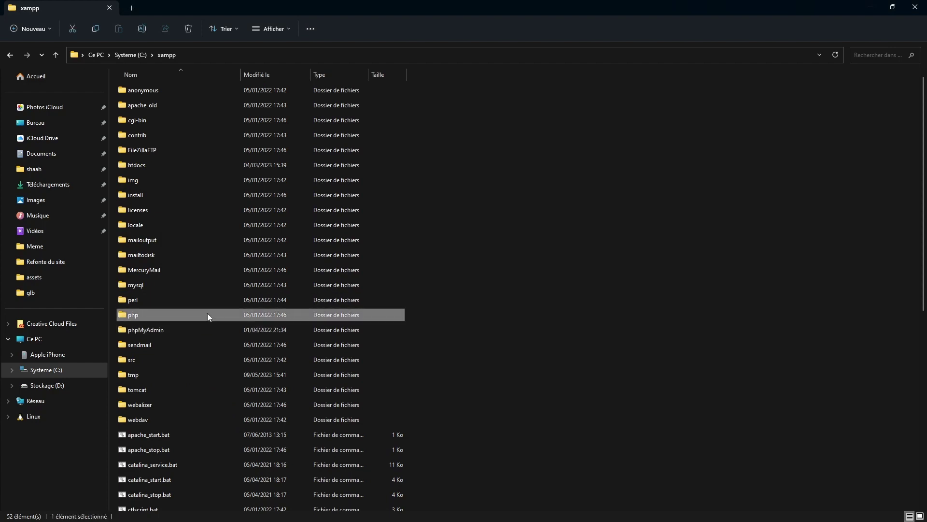
key(F2)
text(php_old)
key(Return)
- Switch to Chrome and open XAMPP's SourceForge project page from the "xampp sourceforge" Google results
click(871, 7)
click(92, 8)
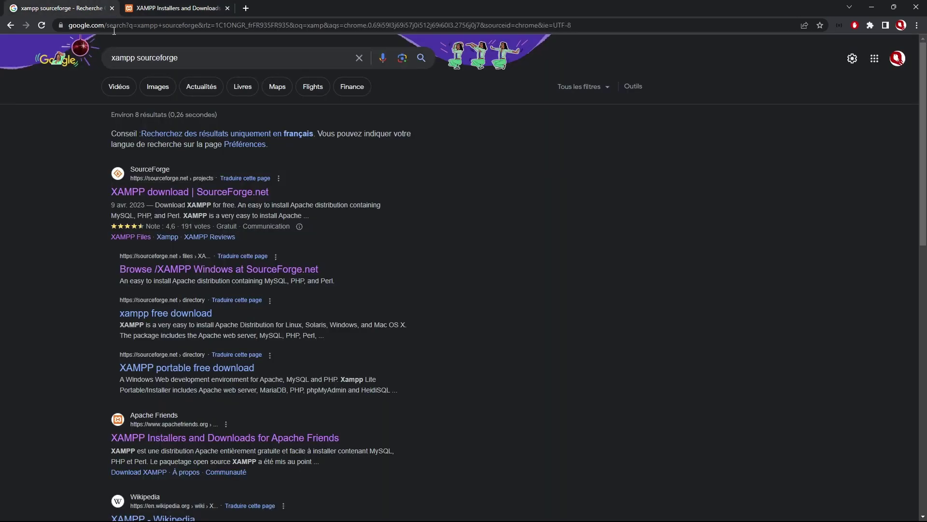
drag(126, 58, 187, 59)
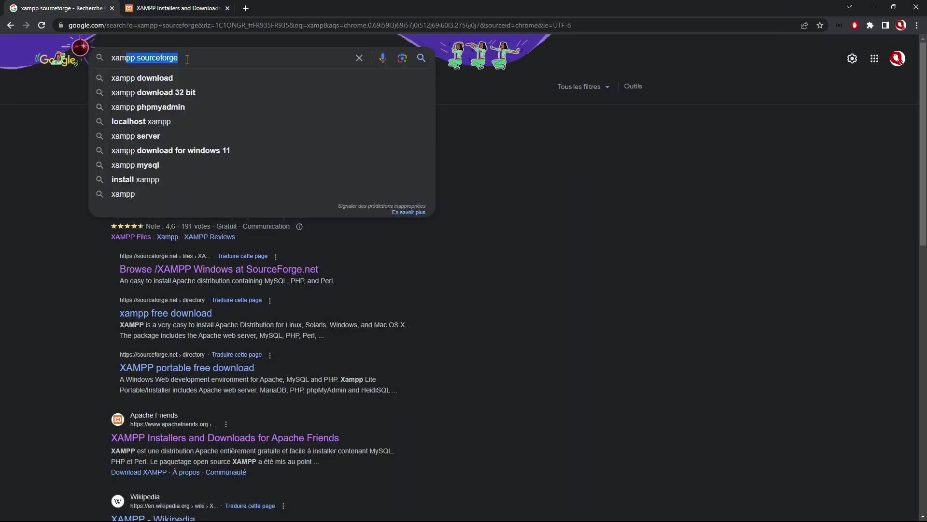
click(3, 179)
click(171, 195)
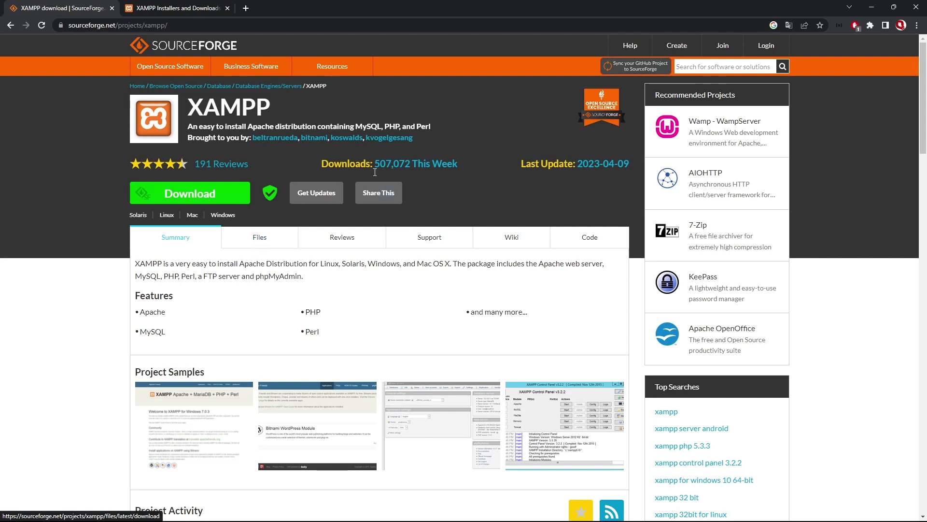
- Open the XAMPP Windows folder in the SourceForge project's file list
click(259, 237)
scroll(234, 288, down, 3)
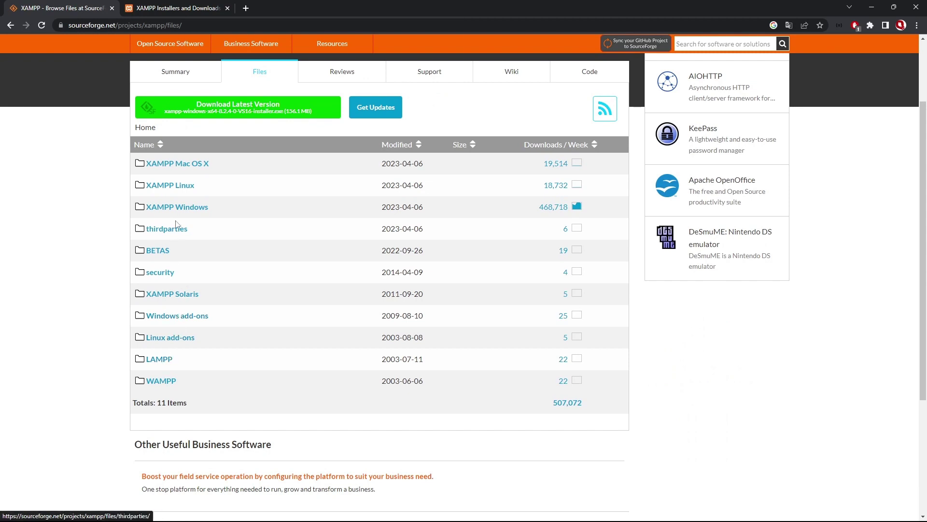
click(178, 207)
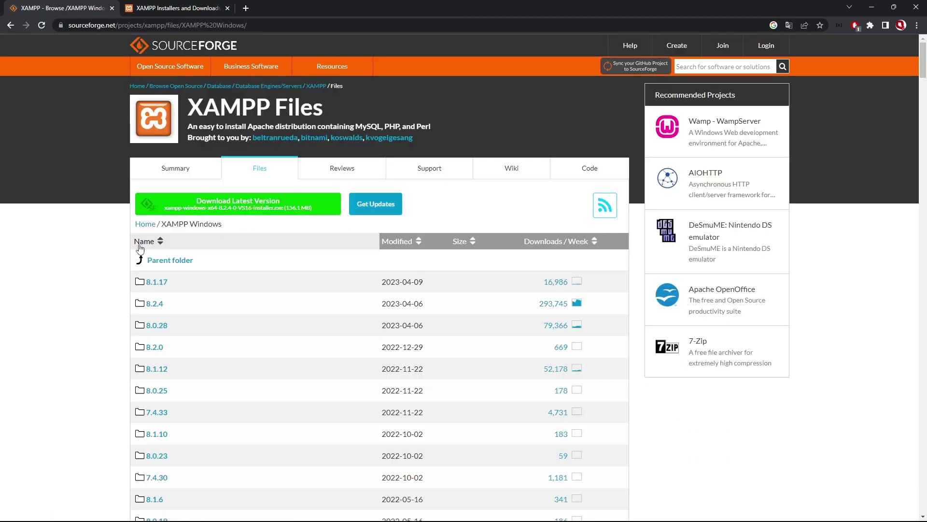
- Look through the list of XAMPP Windows releases and open the 8.0.0 folder
scroll(153, 222, down, 5)
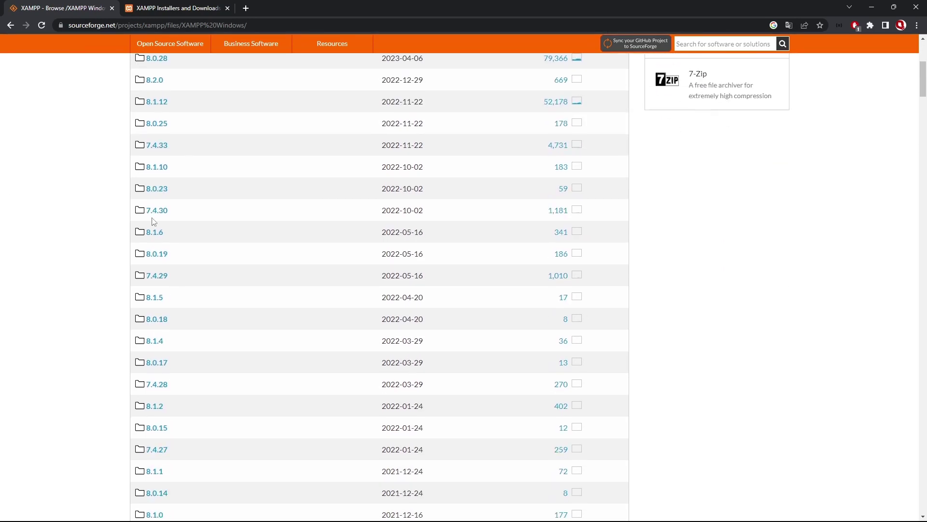
scroll(153, 221, down, 20)
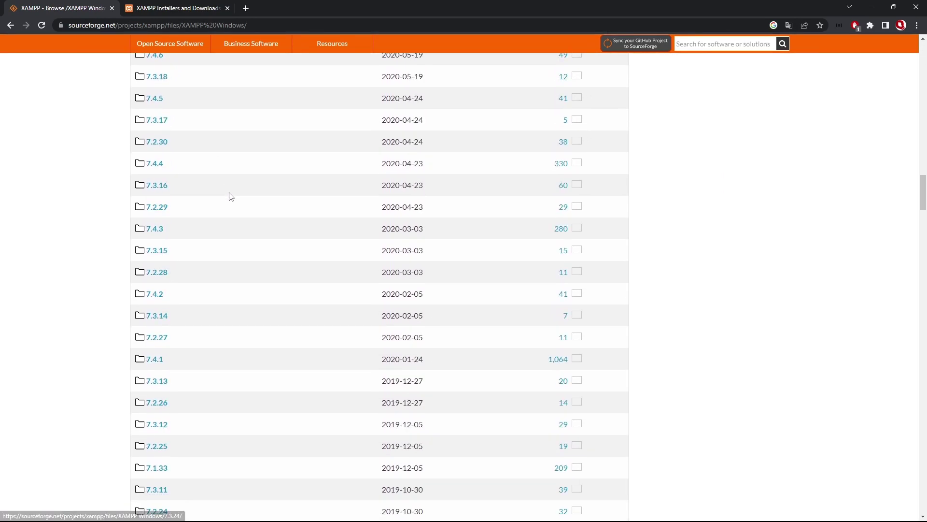
scroll(229, 195, down, 10)
scroll(230, 196, up, 20)
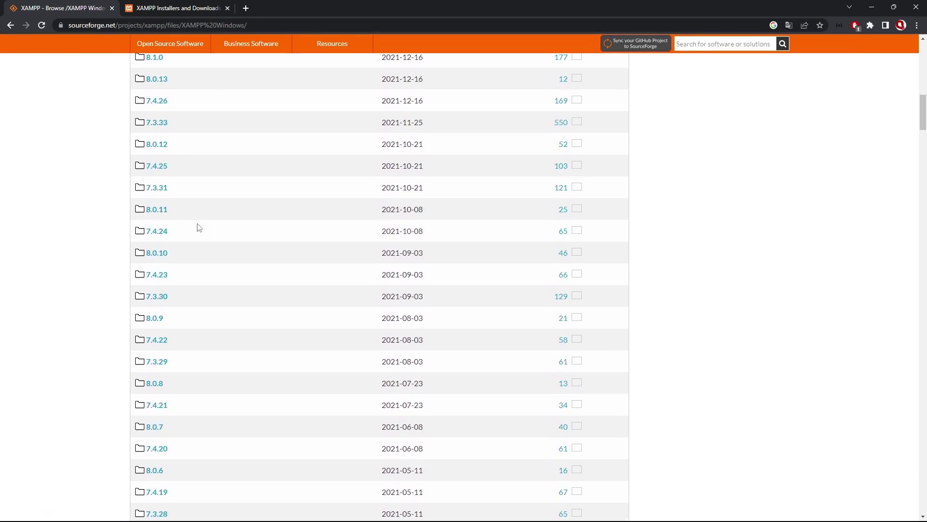
key(alt+Tab)
key(alt+Tab)
key(alt+Tab)
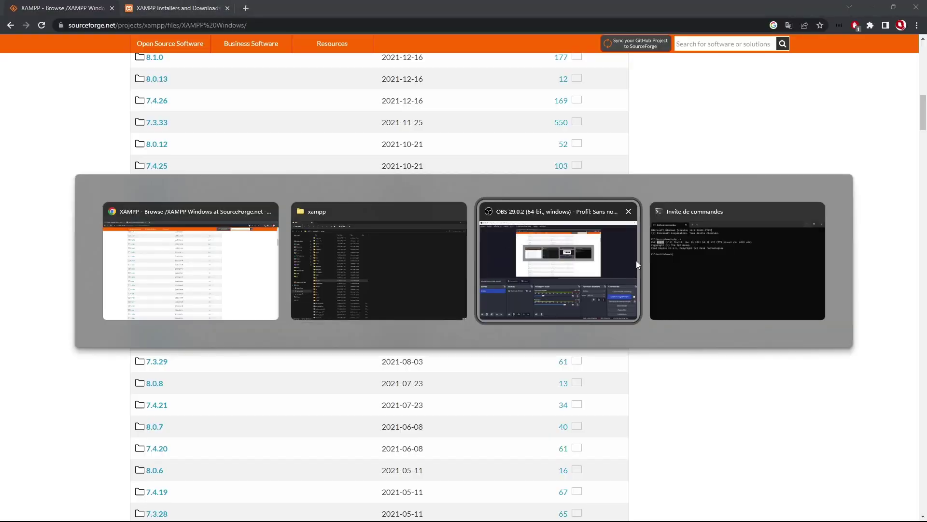
click(40, 214)
scroll(97, 208, down, 6)
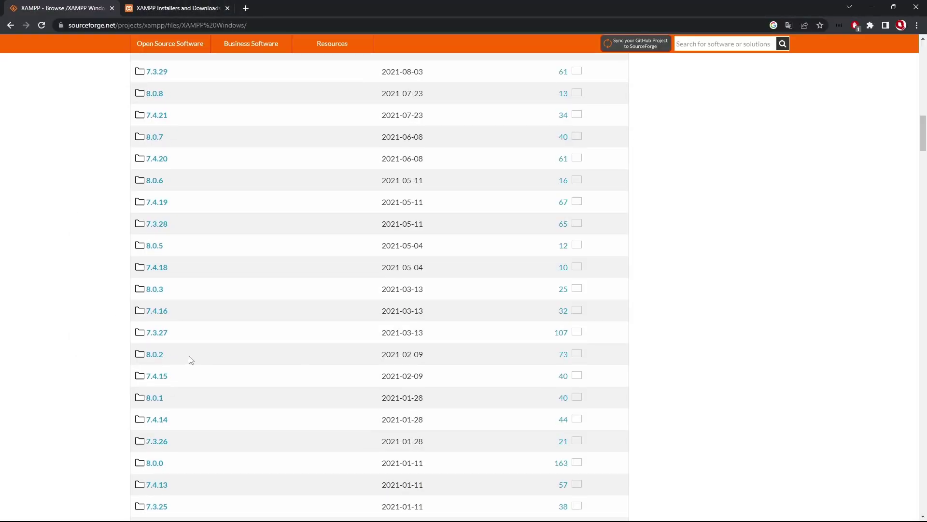
click(155, 462)
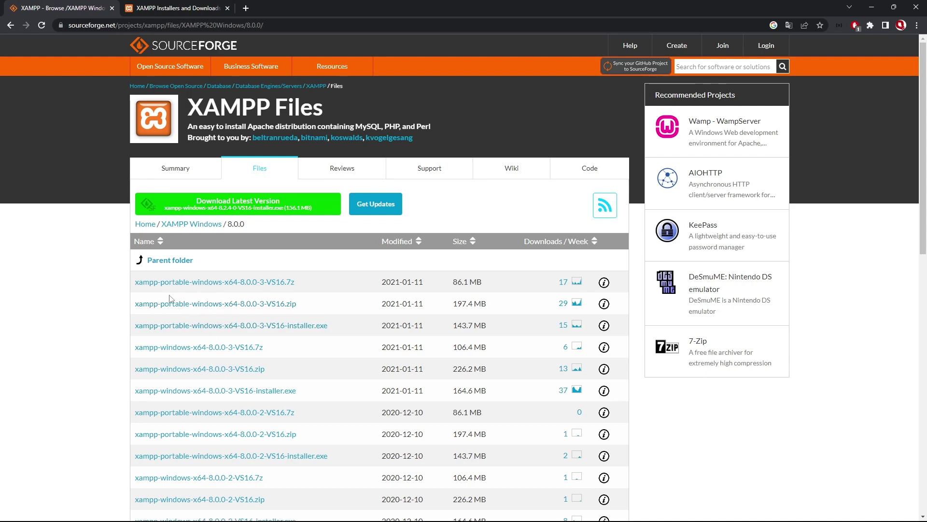
- Download xampp-portable-windows-x64-8.0.0-3-VS16.zip and save it to the desktop (Bureau)
click(200, 311)
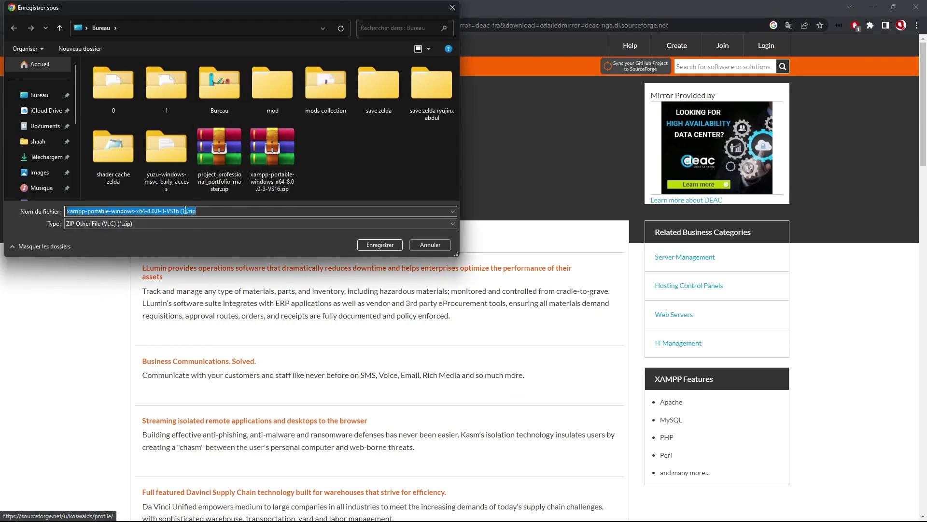
click(373, 245)
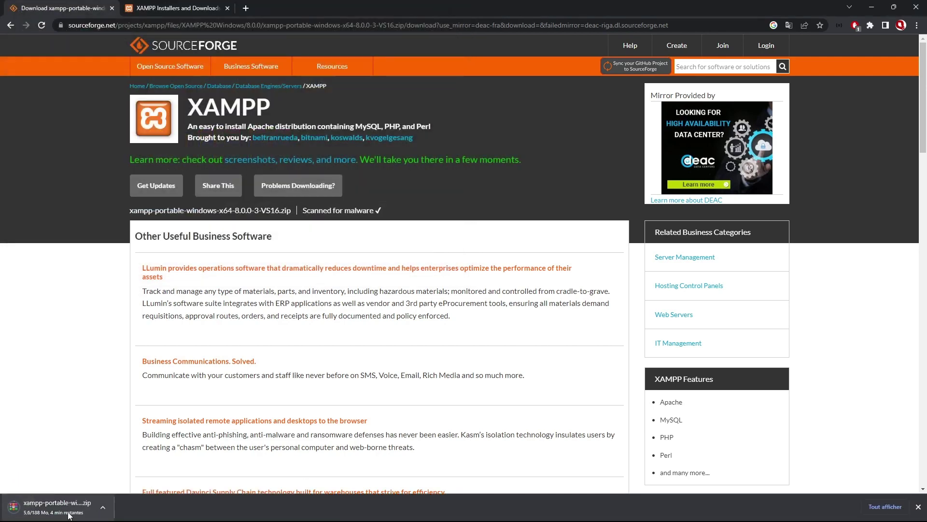
click(103, 507)
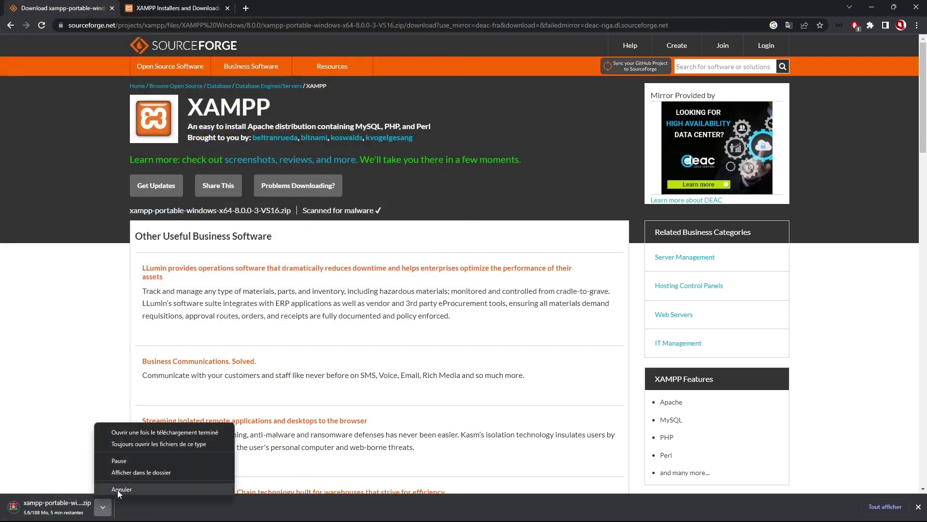
click(134, 466)
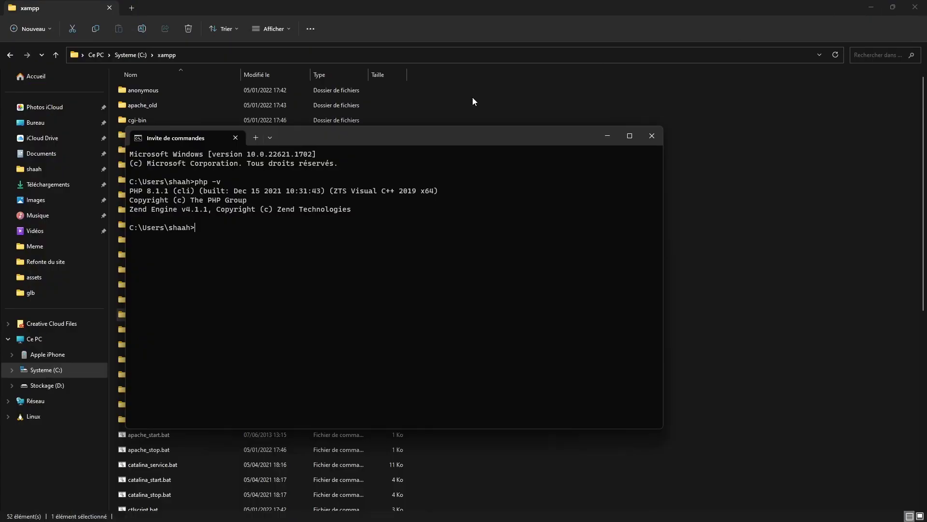
- Open the xampp-portable-windows-x64-8.0.0-3-VS16.zip archive from the desktop in WinRAR and enter its xampp folder
click(607, 136)
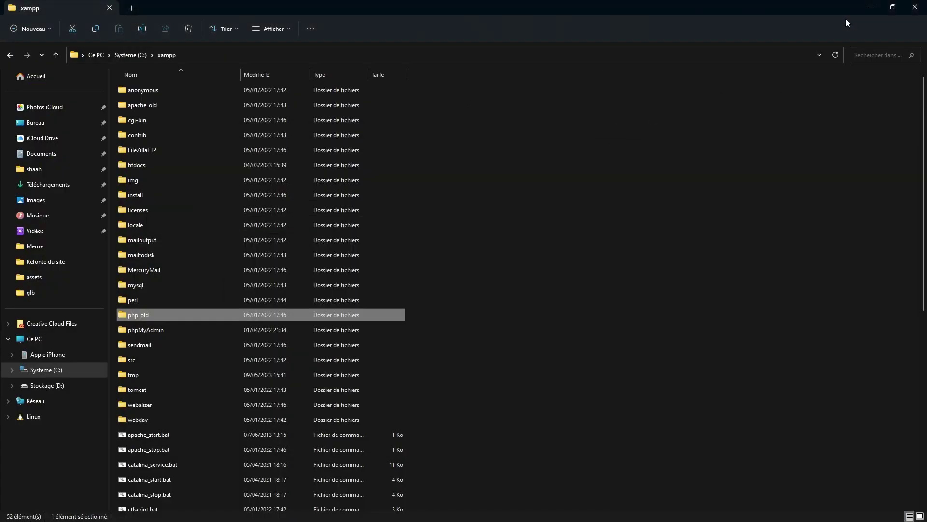
click(869, 7)
double_click(17, 341)
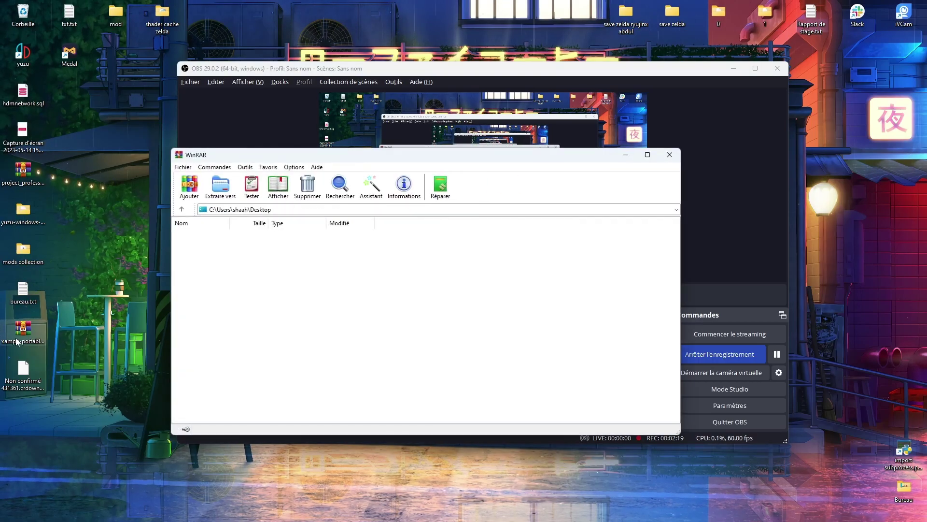
key(Escape)
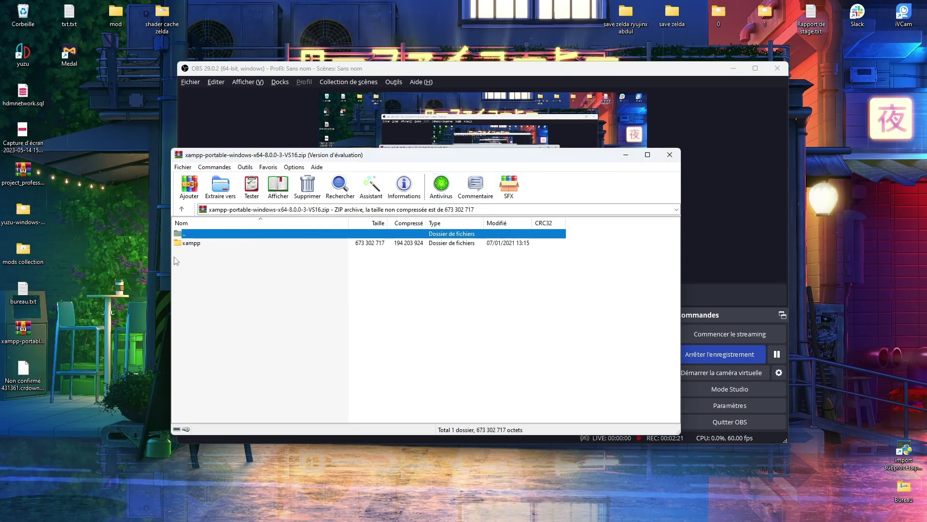
double_click(194, 242)
- Copy the apache and php folders from the archive into C:\xampp
click(222, 245)
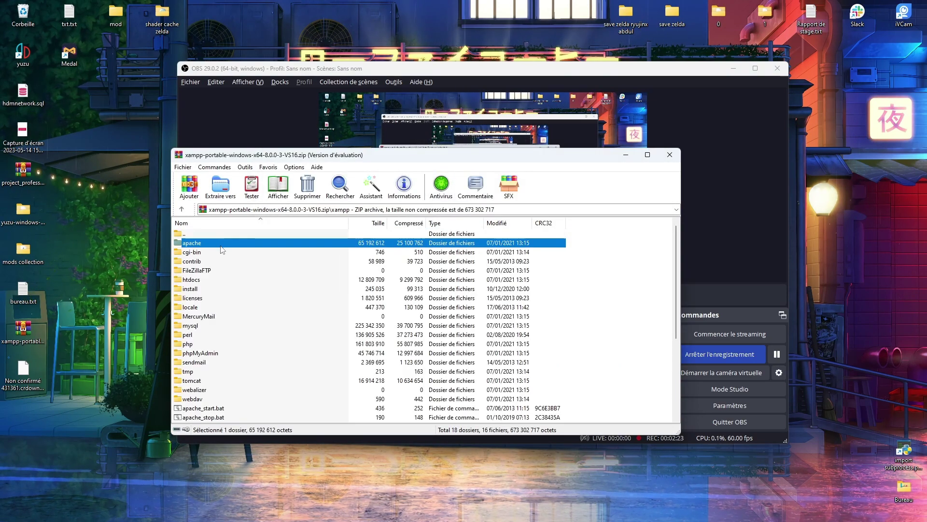
ctrl+click(195, 344)
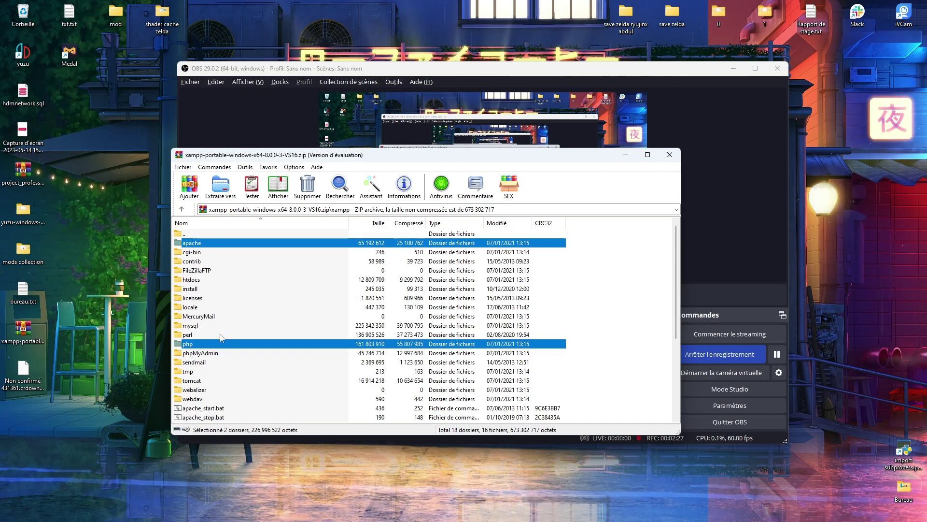
key(alt+w)
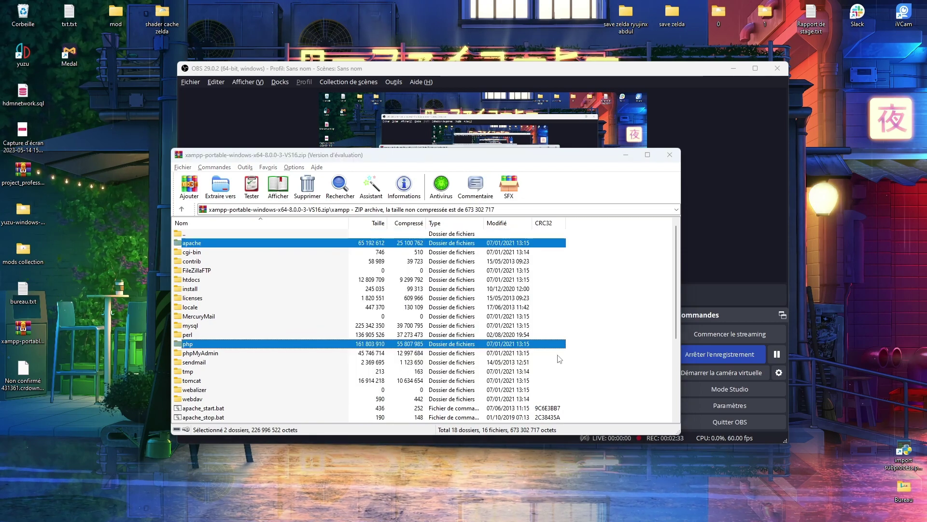
key(alt+Tab)
click(485, 198)
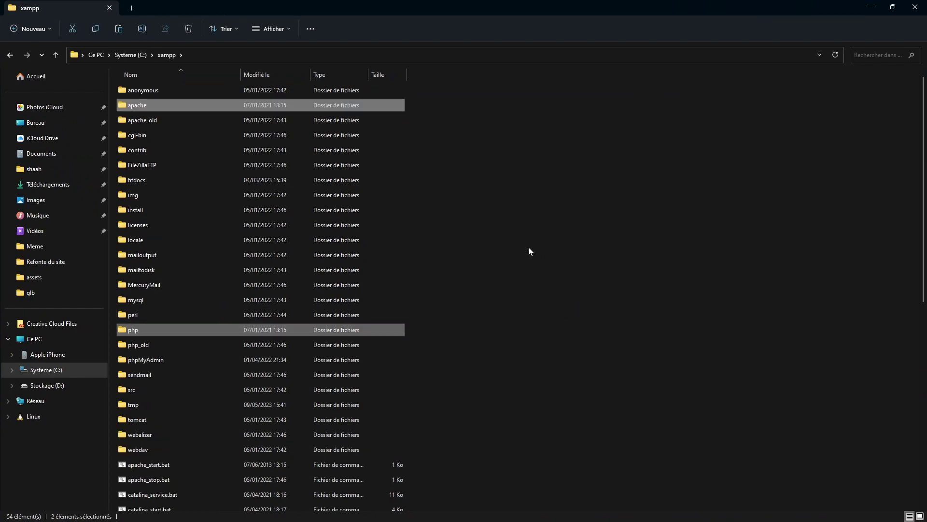
- Open the php.ini file from the new C:\xampp\php folder in Notepad
double_click(211, 332)
scroll(458, 263, down, 5)
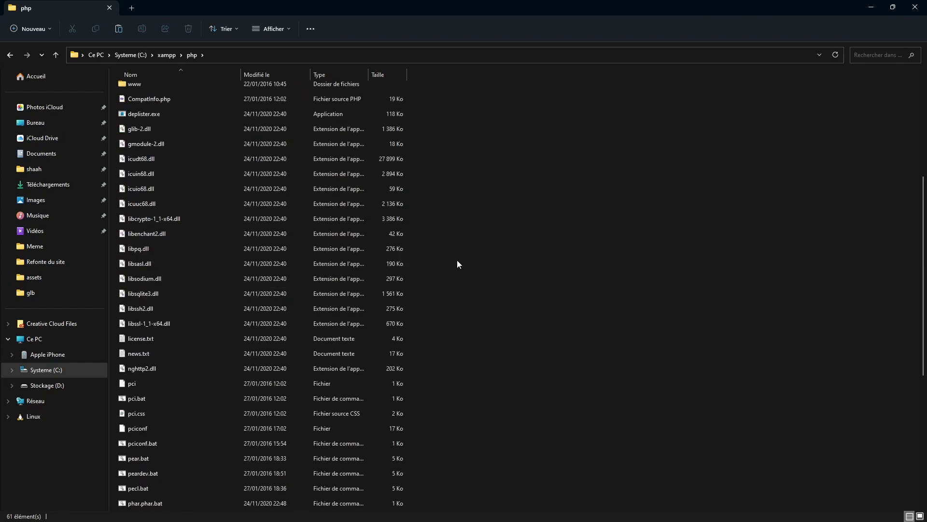
scroll(457, 264, down, 5)
click(157, 324)
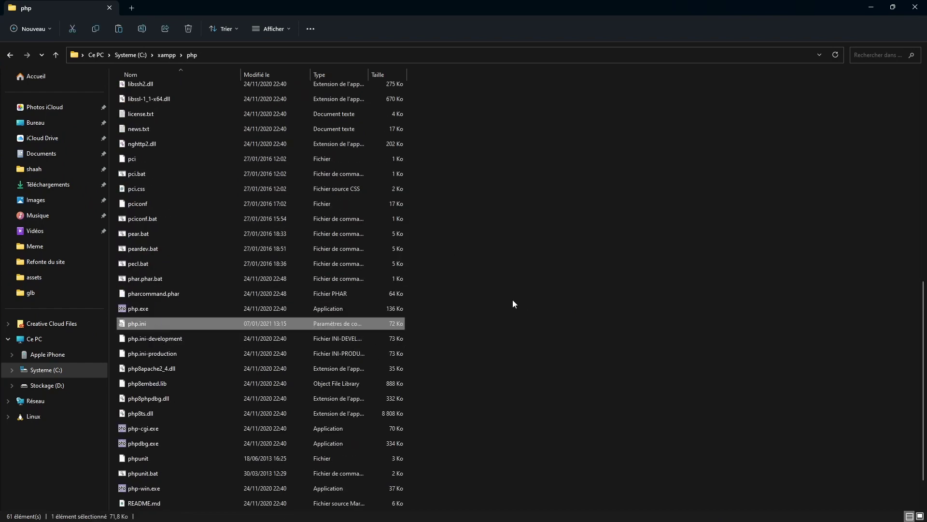
right_click(318, 326)
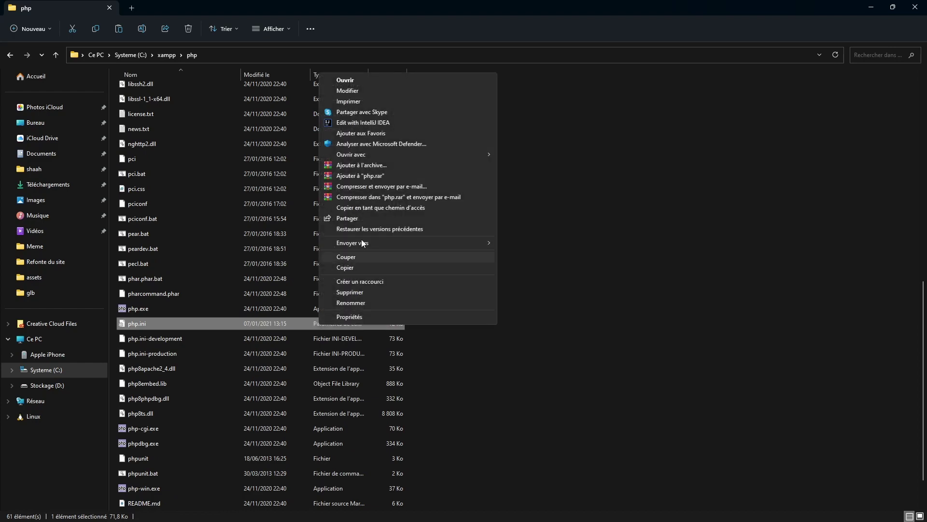
click(405, 80)
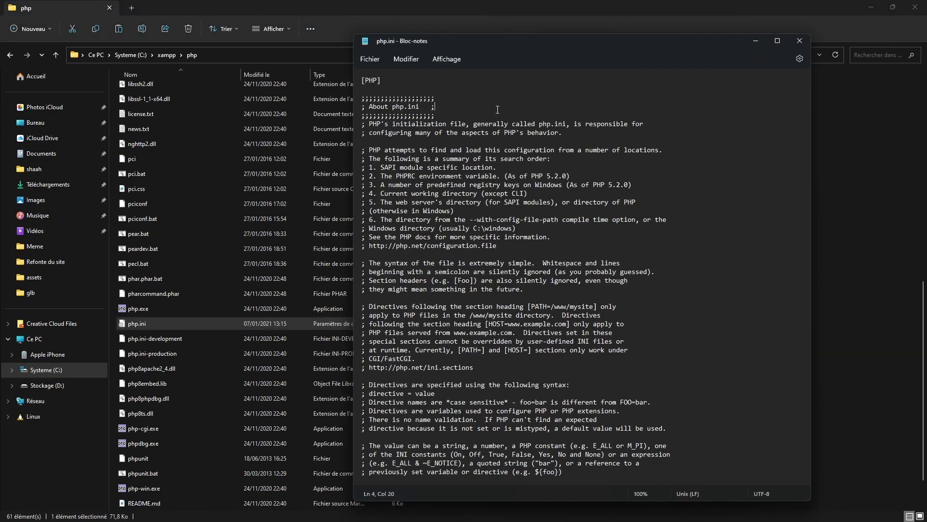
- Search php.ini for occurrences of "xampp"
drag(562, 41, 561, 28)
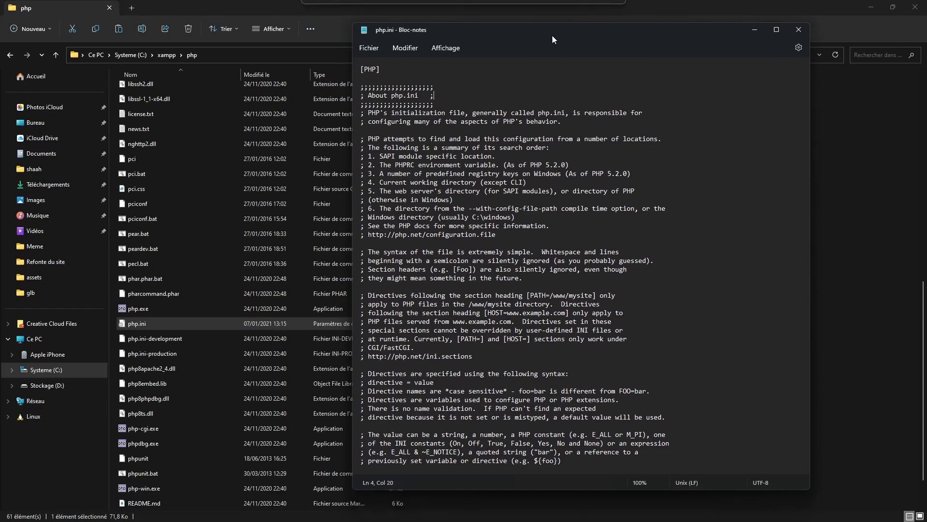
scroll(562, 191, down, 10)
scroll(562, 191, down, 10)
click(561, 190)
scroll(560, 191, down, 1)
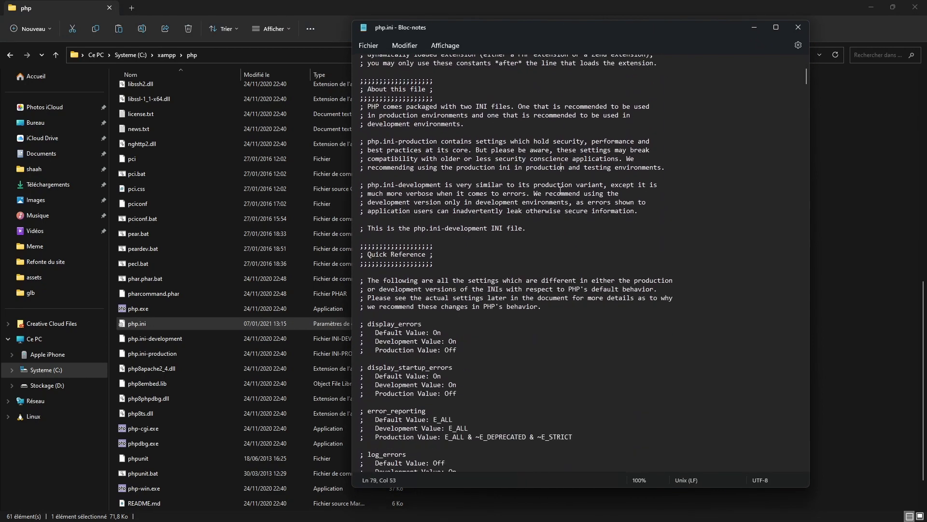
key(ctrl+f)
text(Xampp)
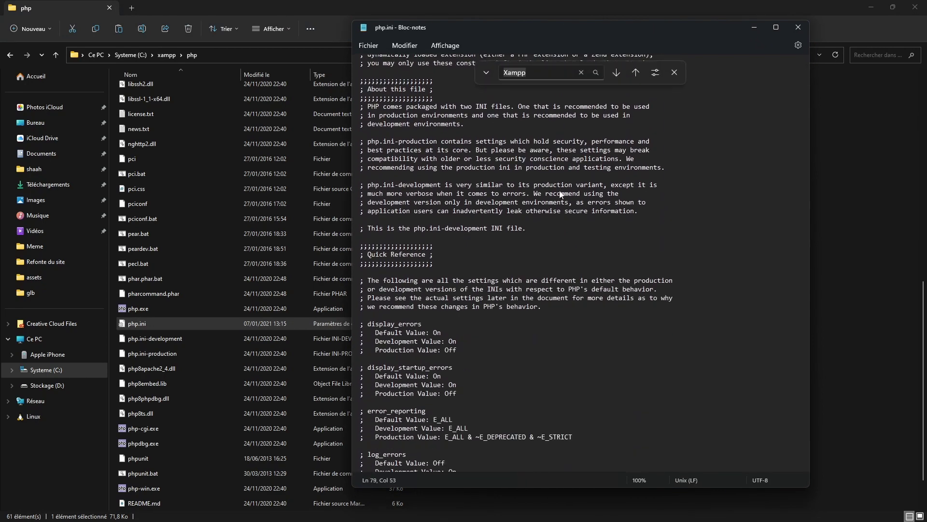
key(ctrl+a)
text(xampp)
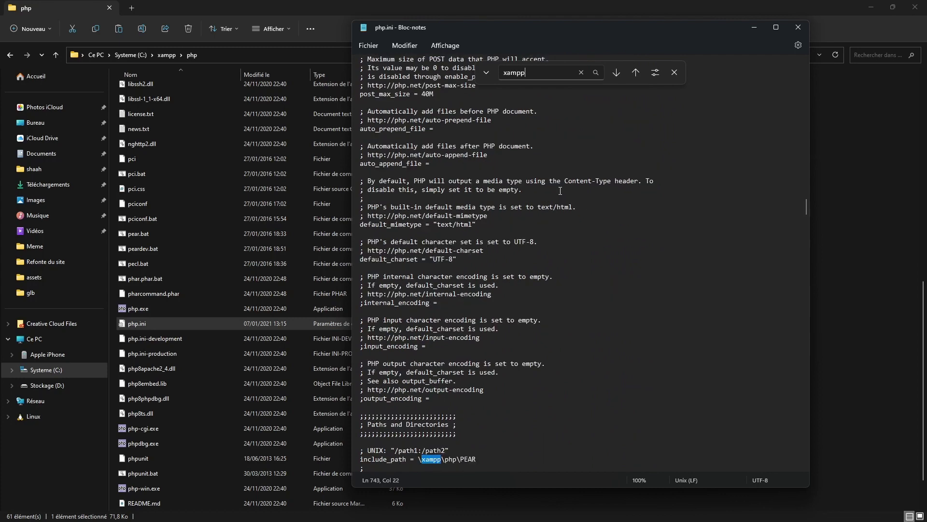
- Prefix the include_path value in php.ini with the drive letter so it reads C:\xampp\php\PEAR
scroll(428, 414, down, 1)
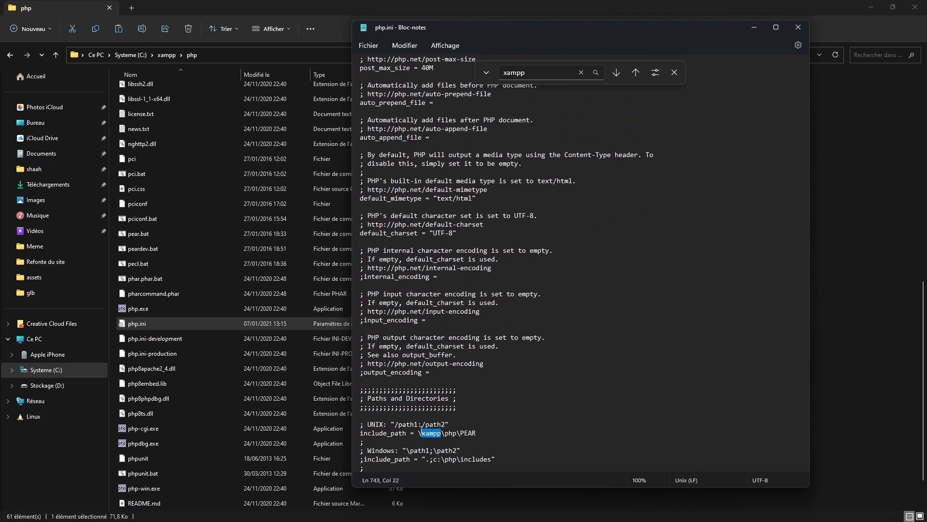
click(419, 433)
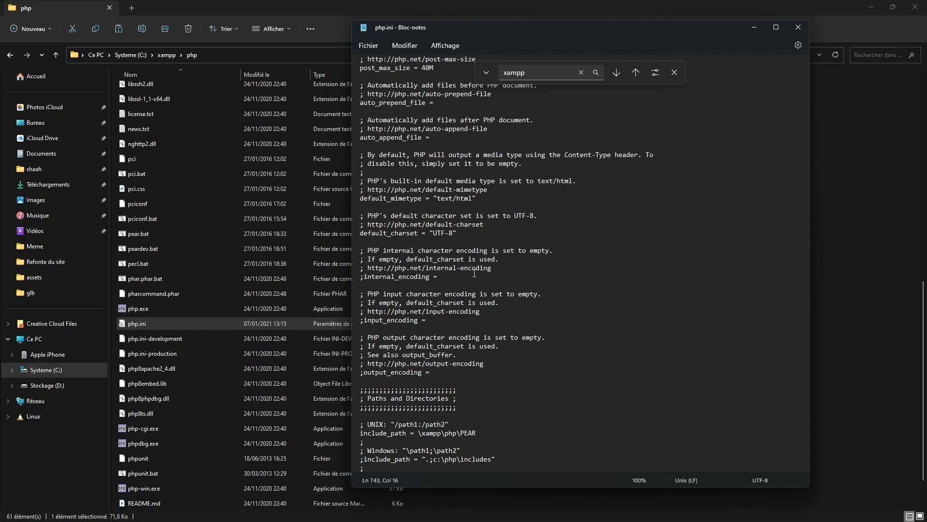
click(222, 55)
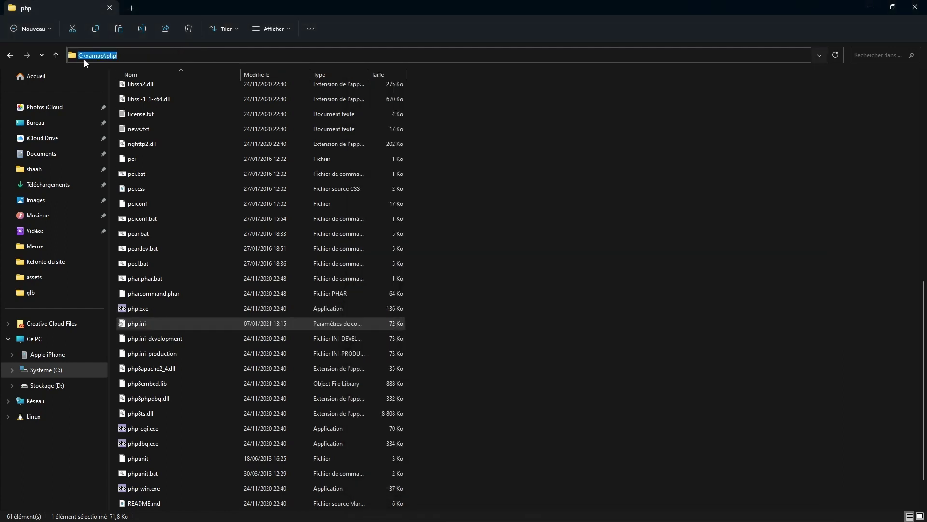
key(alt+Tab)
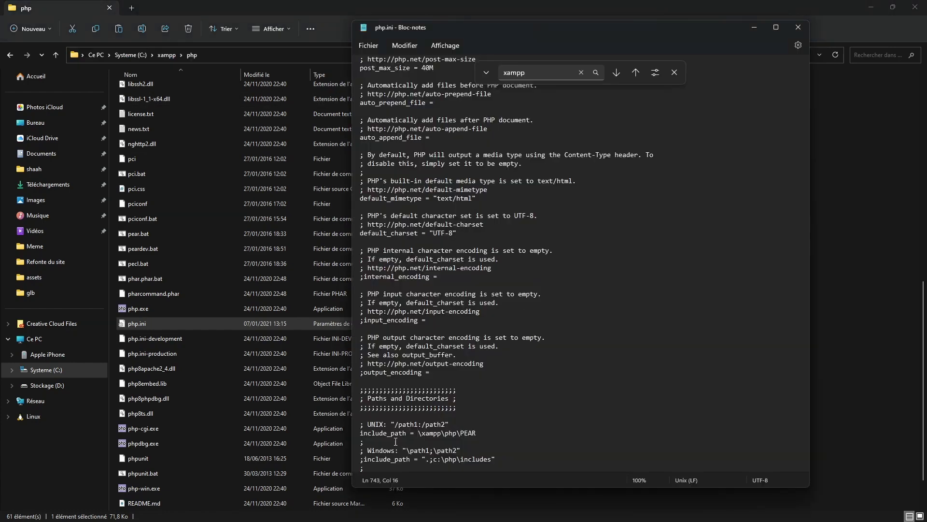
text(C:)
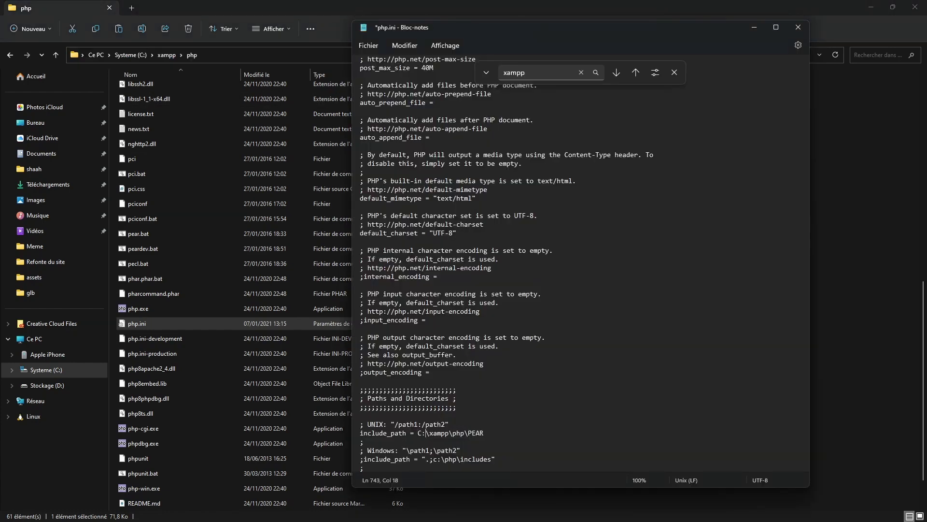
- Find the following xampp path and set extension_dir to "C:\xampp\php\ext"
click(562, 75)
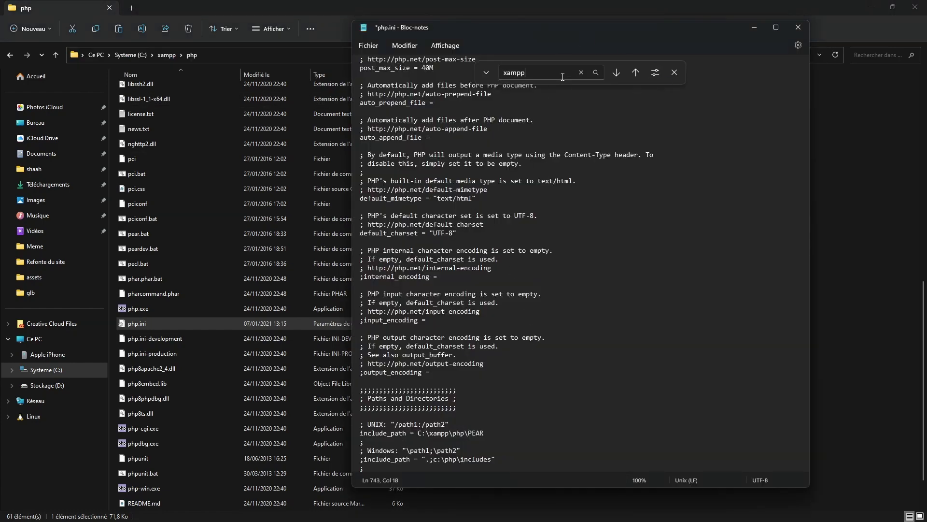
key(Return)
key(Return)
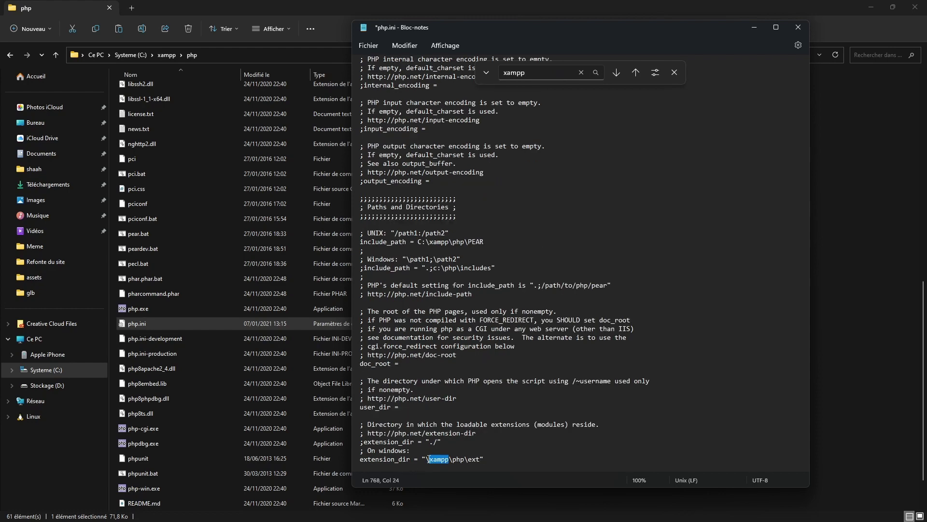
click(426, 459)
text(C/)
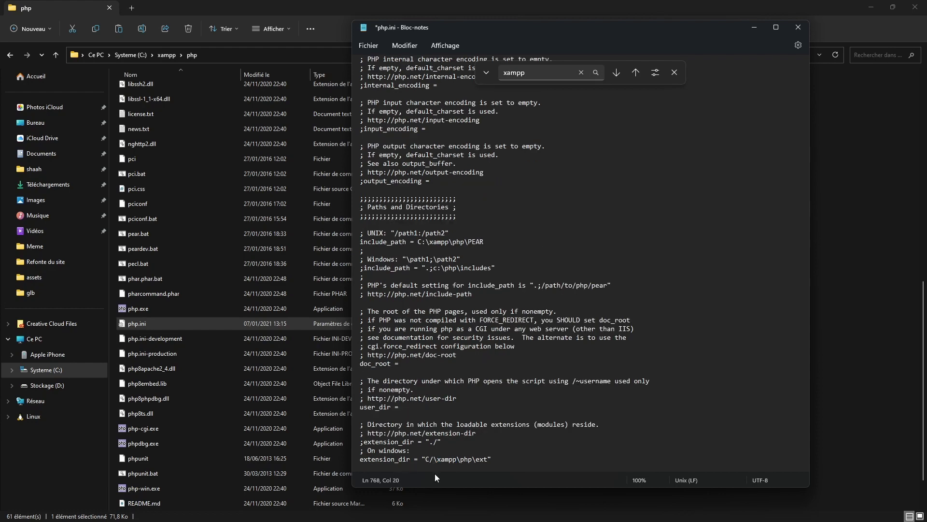
key(BackSpace)
text(:)
- Find the following xampp path and set upload_tmp_dir to "C:\xampp\tmp"
click(540, 73)
key(Return)
key(Return)
click(432, 458)
text(C:)
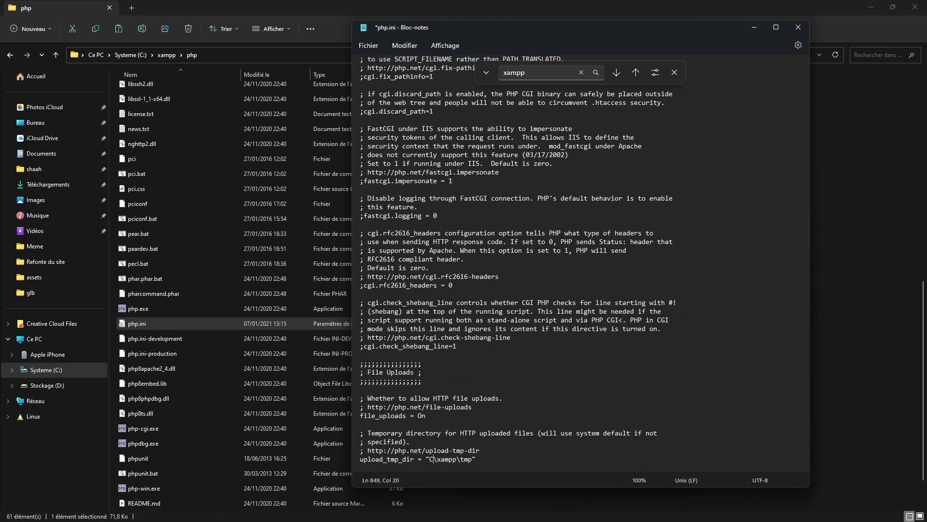
- Find the following xampp path and set error_log to "C:\xampp\php\logs\php_error_log"
click(549, 72)
key(Return)
key(Return)
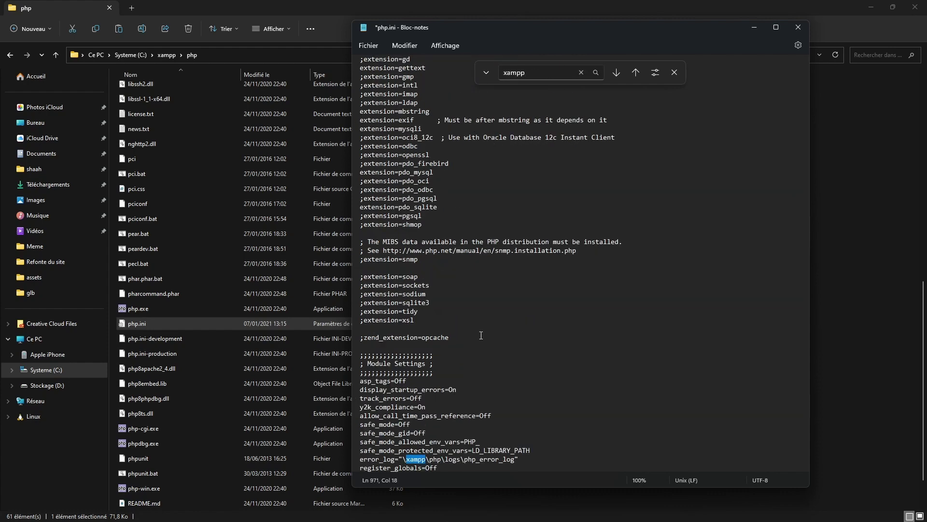
click(403, 459)
text(C:)
- Find the following xampp path and set browscap to "C:\xampp\php\extras\browscap.ini"
click(548, 69)
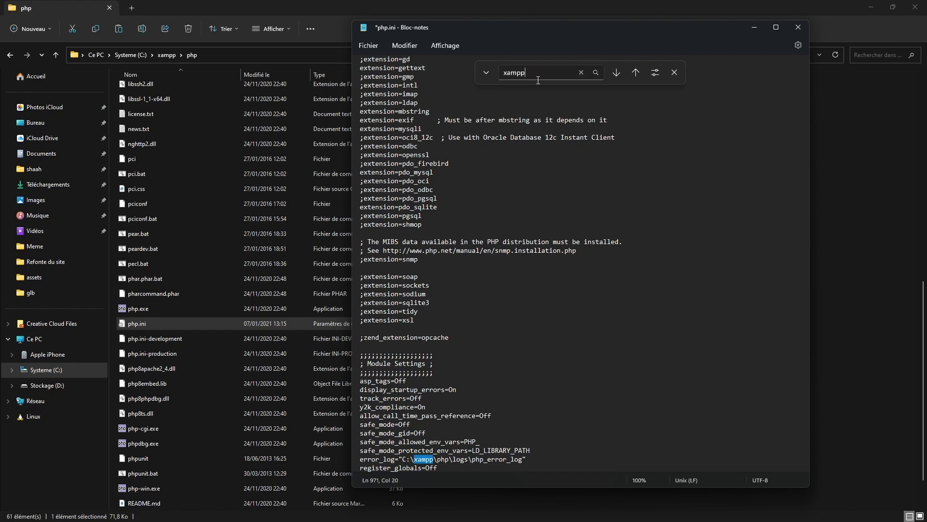
key(Return)
click(408, 460)
text(C:)
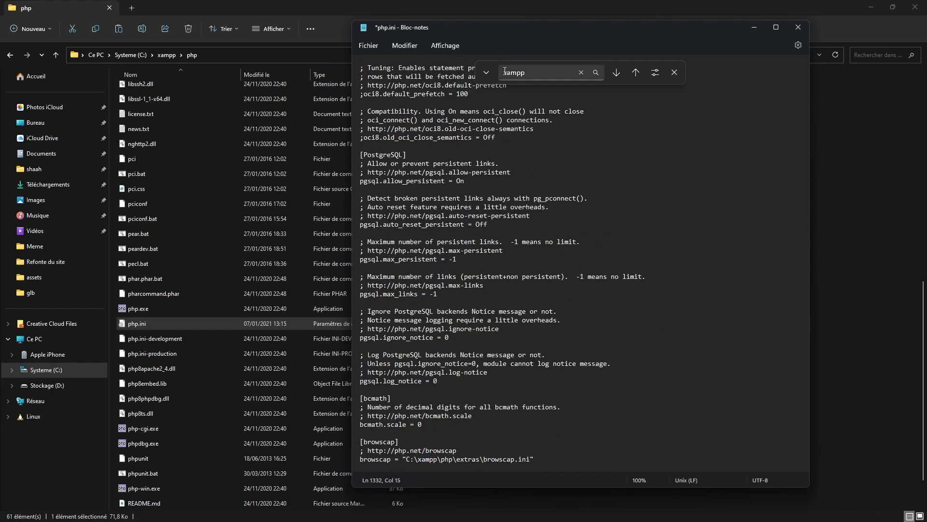
- Find the following xampp path and set session.save_path to "C:\xampp\tmp"
click(555, 76)
key(Return)
click(440, 459)
text(C:\xampp\tmp")
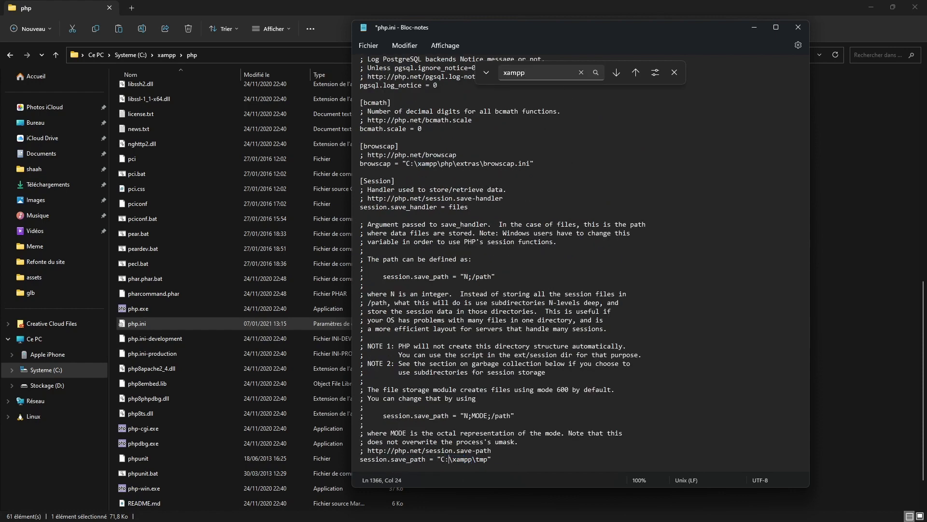
- Find the following xampp path and set curl.cainfo to "C:\xampp\apache\bin\curl-ca-bundle.crt"
click(547, 71)
key(Return)
click(418, 459)
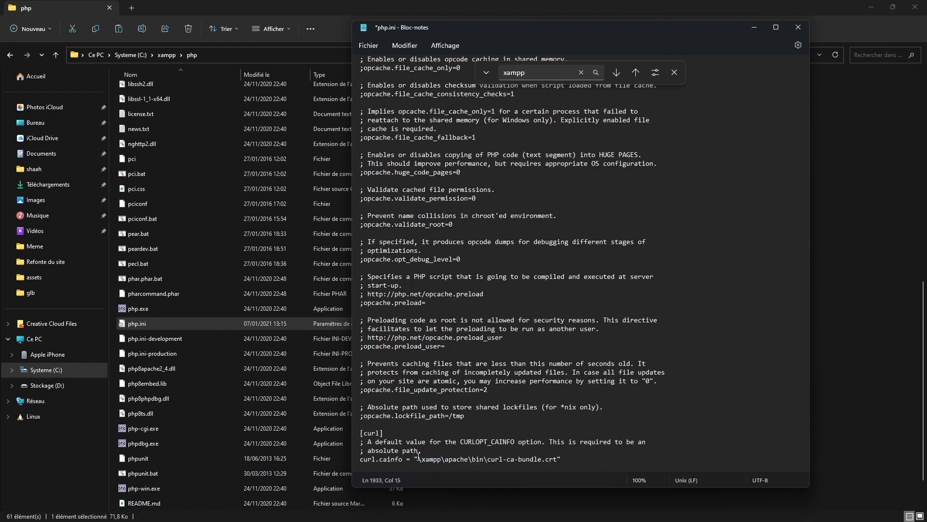
text(C:)
- Find the following xampp path and set openssl.cafile to "C:\xampp\apache\bin\curl-ca-bundle.crt"
click(629, 76)
click(616, 72)
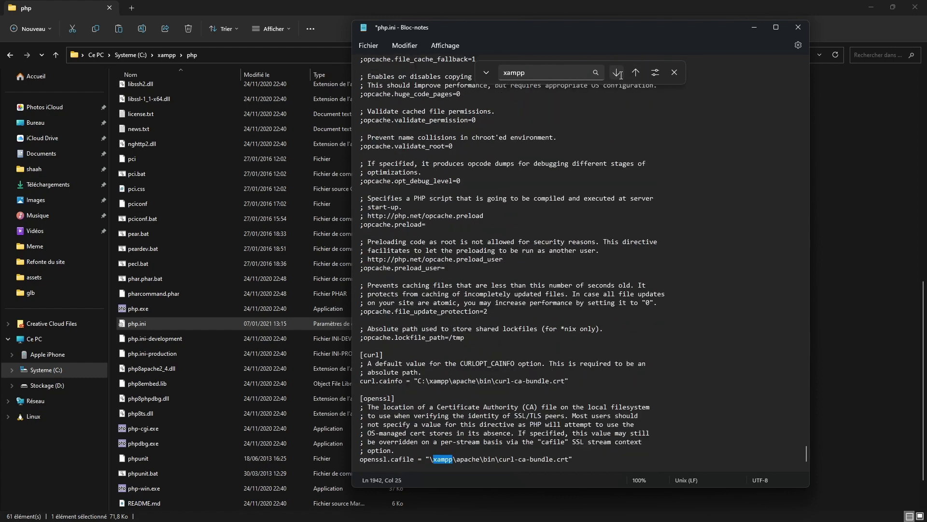
click(430, 459)
text(C:)
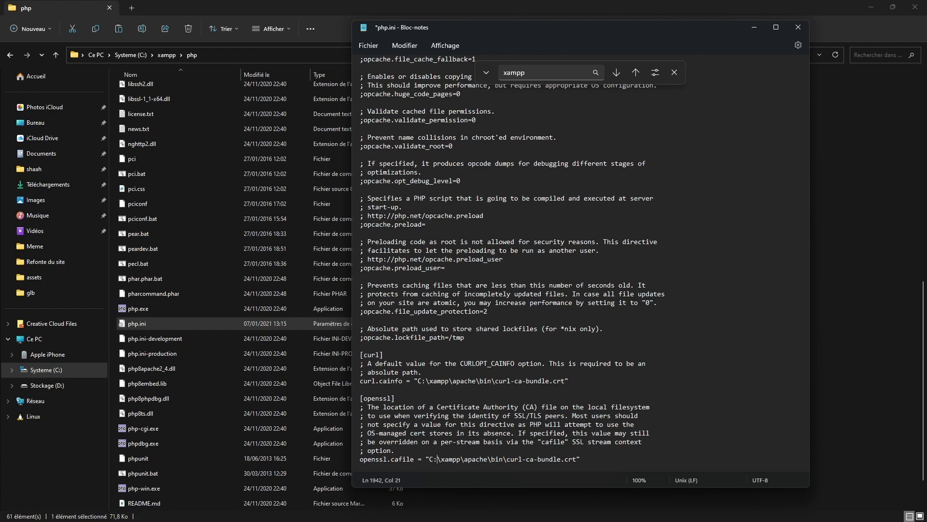
- Search php.ini forwards and backwards for any xampp path still lacking the C: drive prefix
click(617, 73)
click(617, 72)
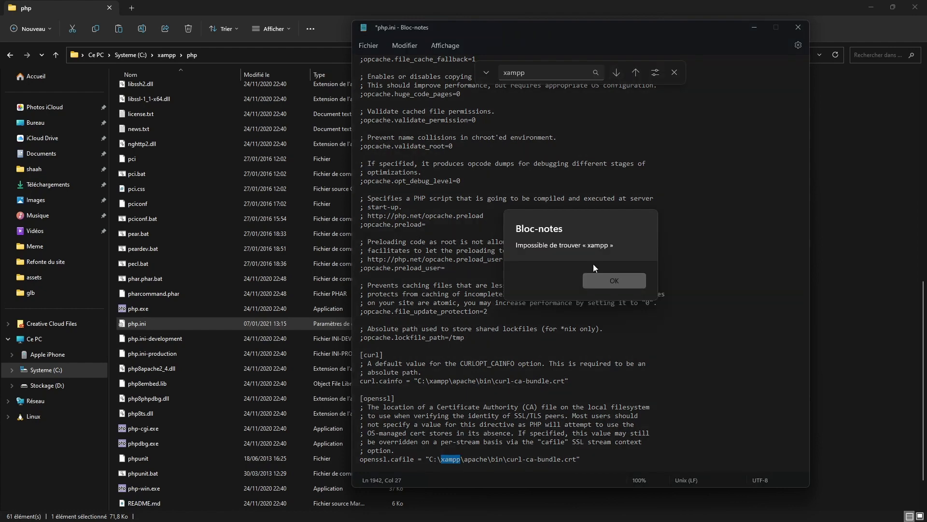
key(Return)
click(634, 73)
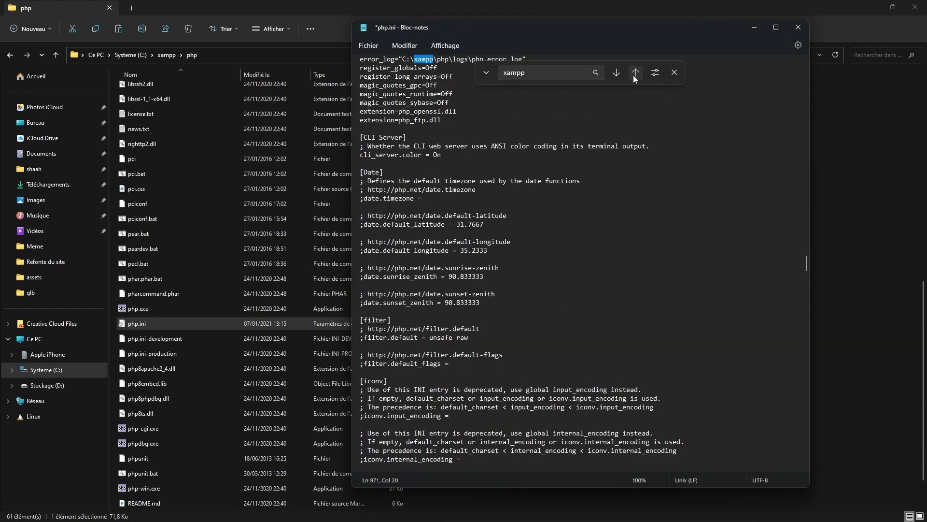
click(635, 74)
click(634, 74)
click(634, 73)
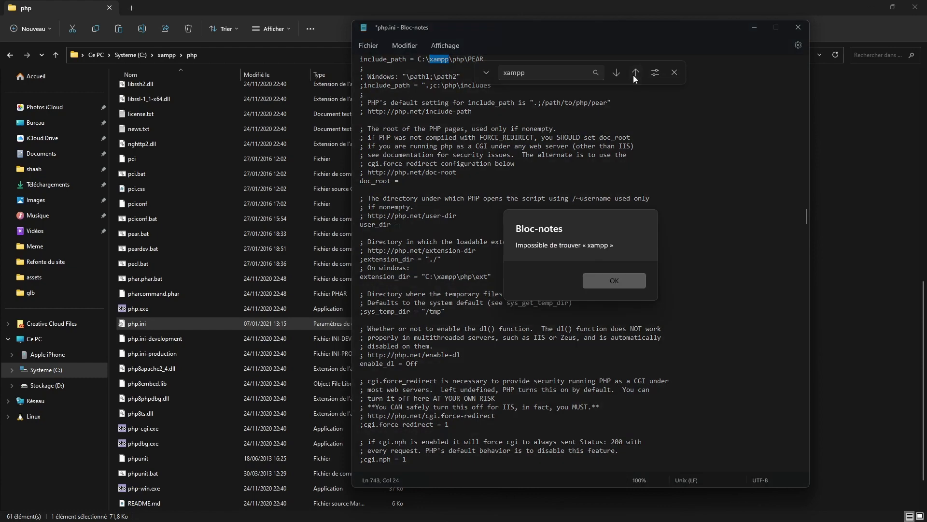
click(604, 289)
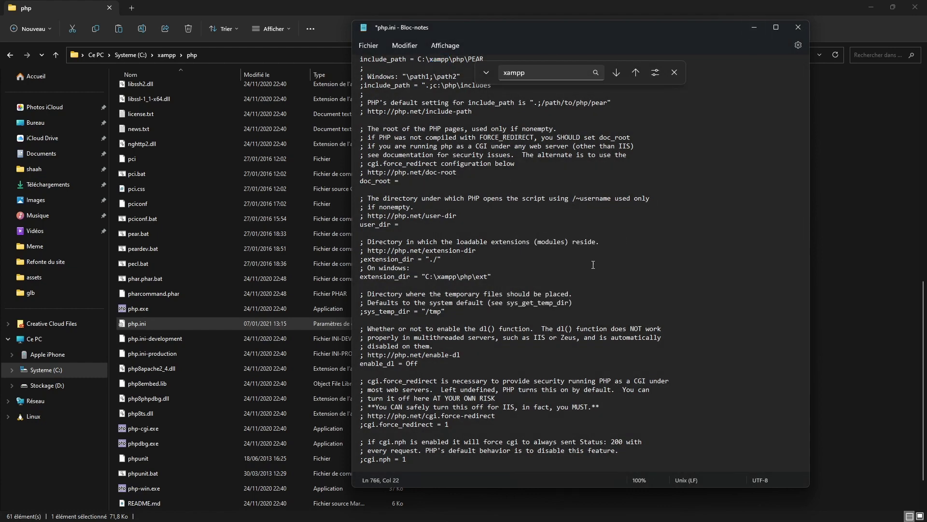
- Save the edited php.ini file and close it
key(ctrl+s)
click(797, 28)
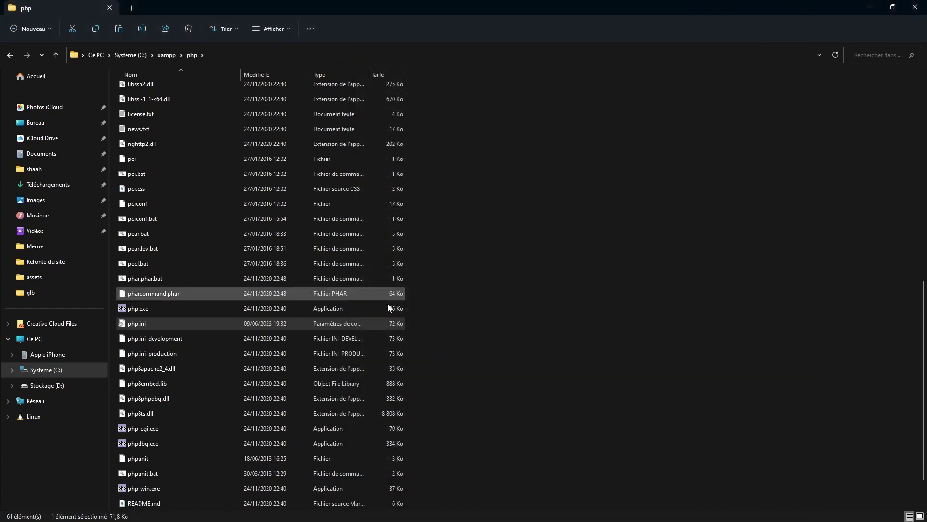
- Switch to the Command Prompt window and check the installed PHP version with php -v
key(alt+Tab)
key(alt+Tab)
key(alt+Tab)
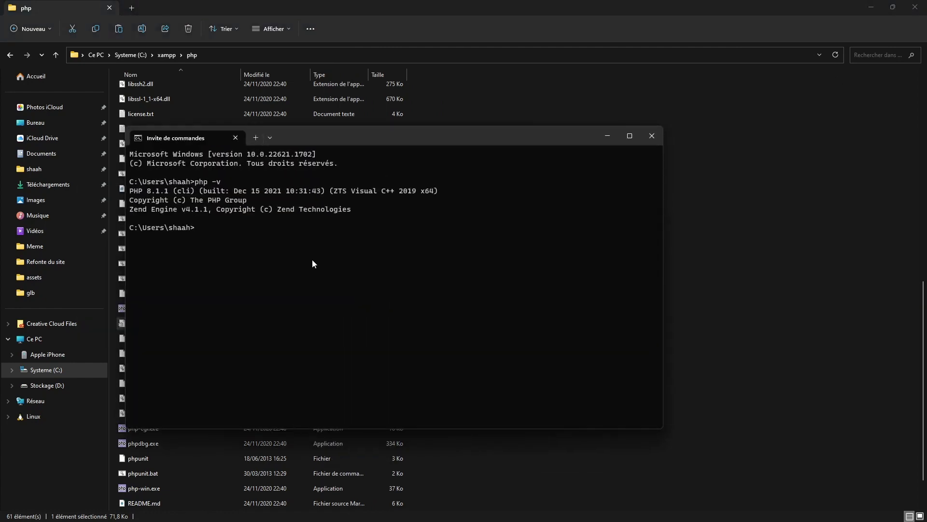
text(php -v)
key(Return)
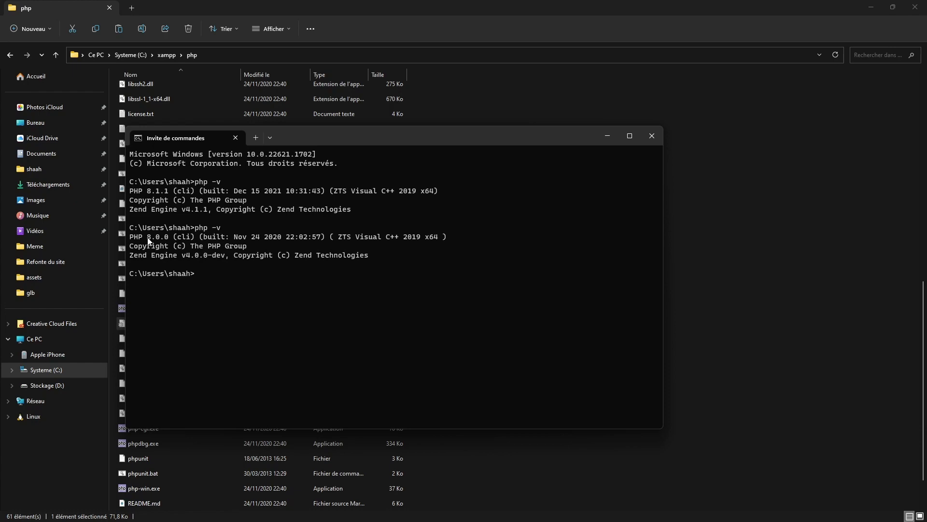
drag(143, 236, 174, 237)
- Open the Windows Start menu
key(super)
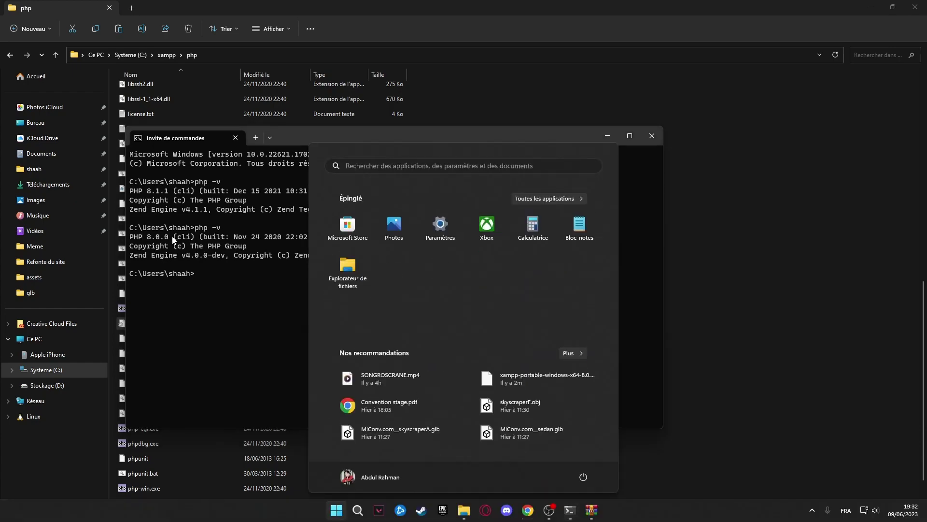